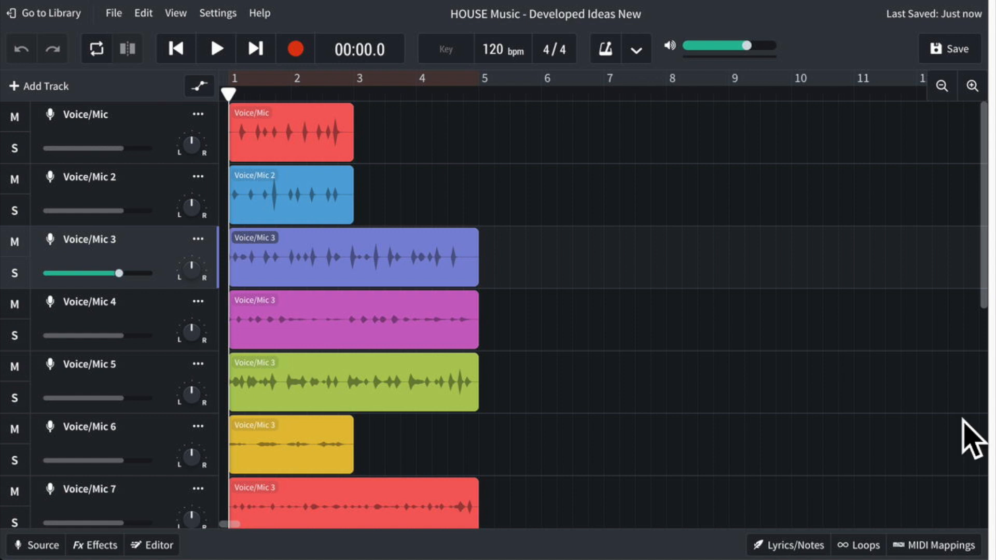
Step: Solo the Voice/Mic 5 track and play its clip from the start of the timeline
click(14, 399)
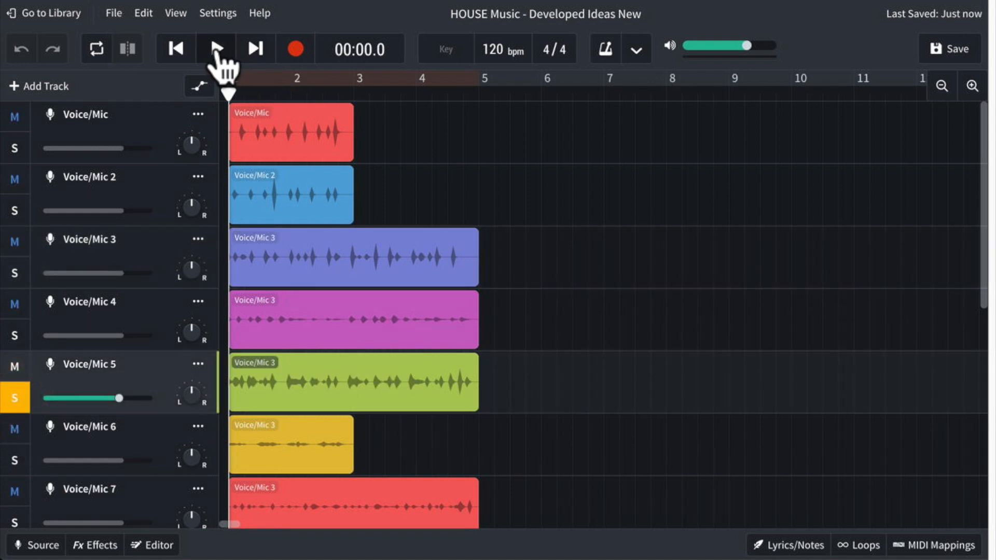
click(218, 51)
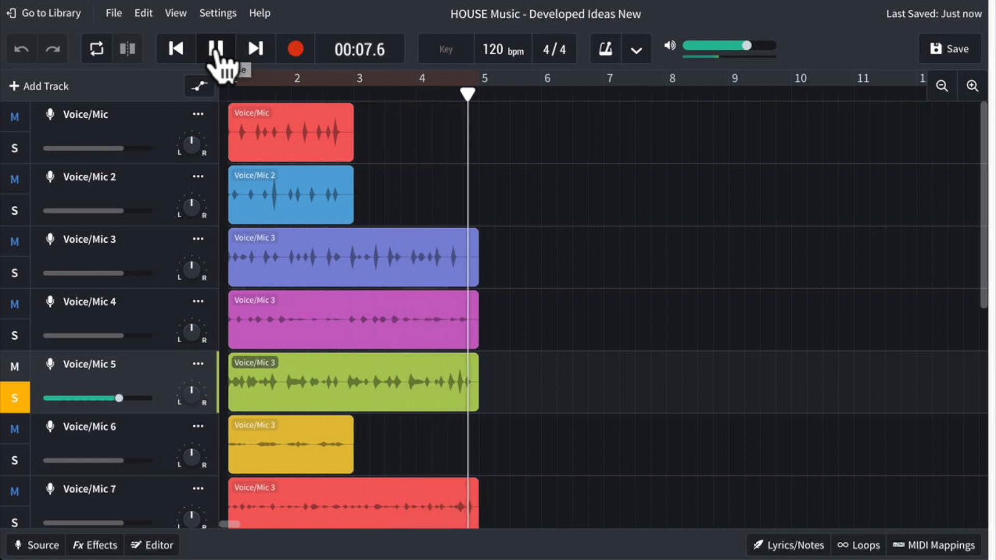
click(216, 49)
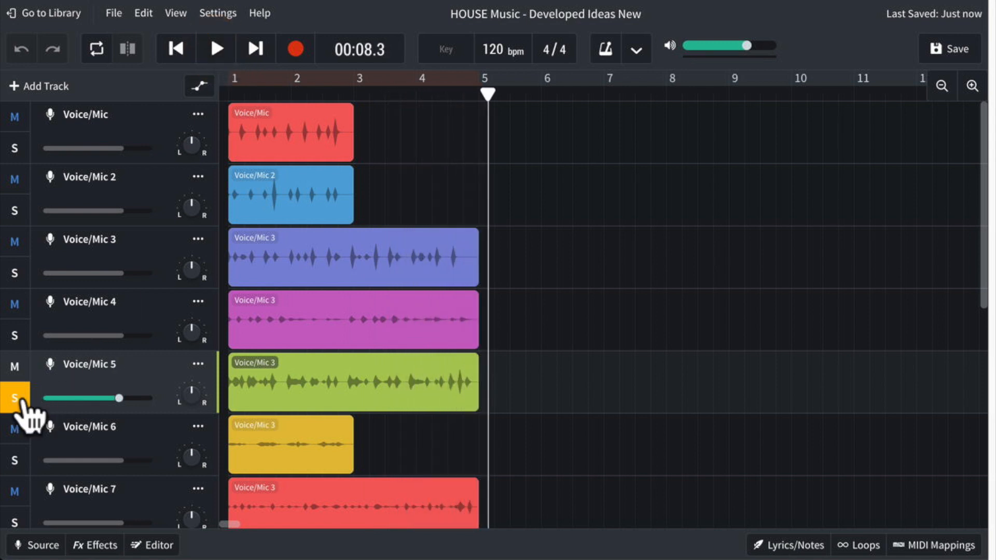
Step: Solo the Voice/Mic 6 track instead and play its clip from the start of the timeline
click(16, 460)
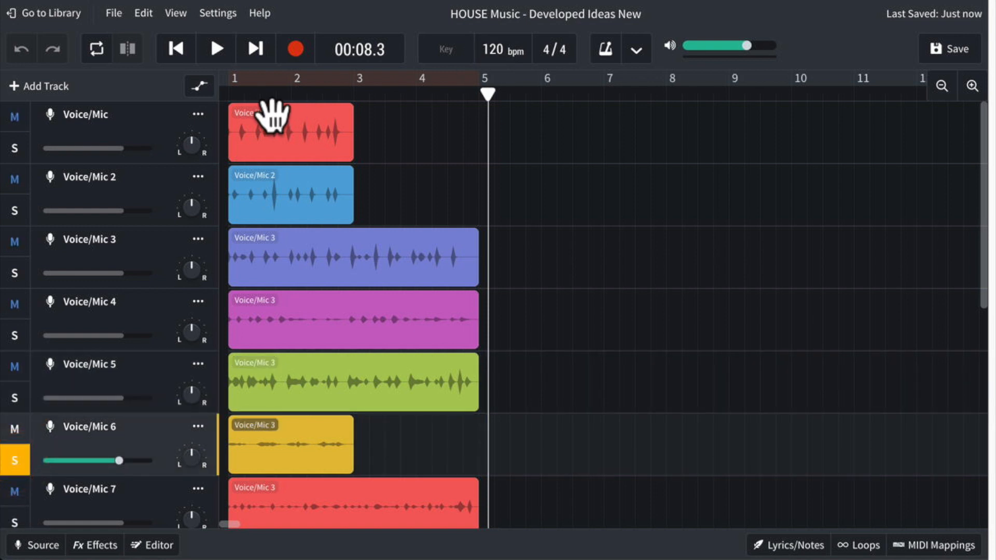
click(237, 93)
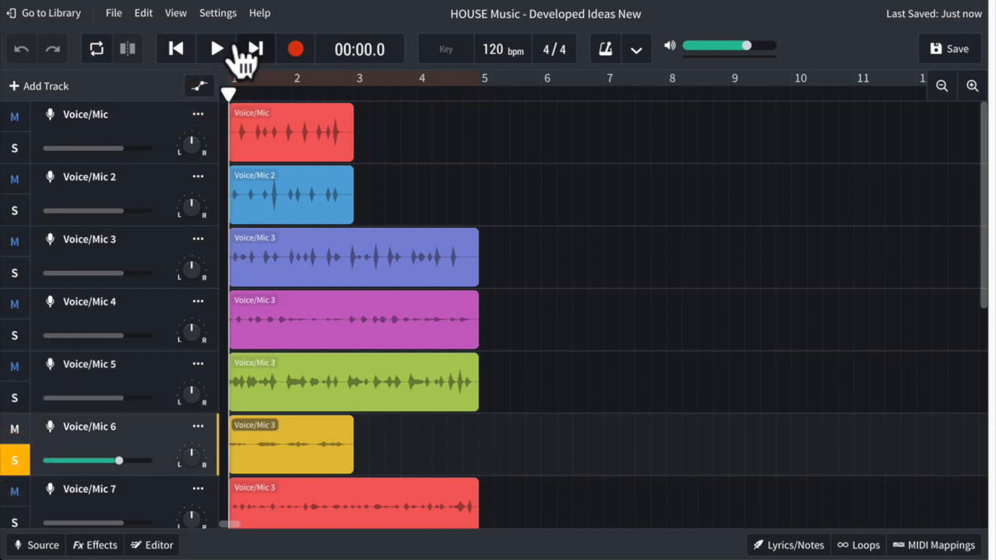
click(216, 48)
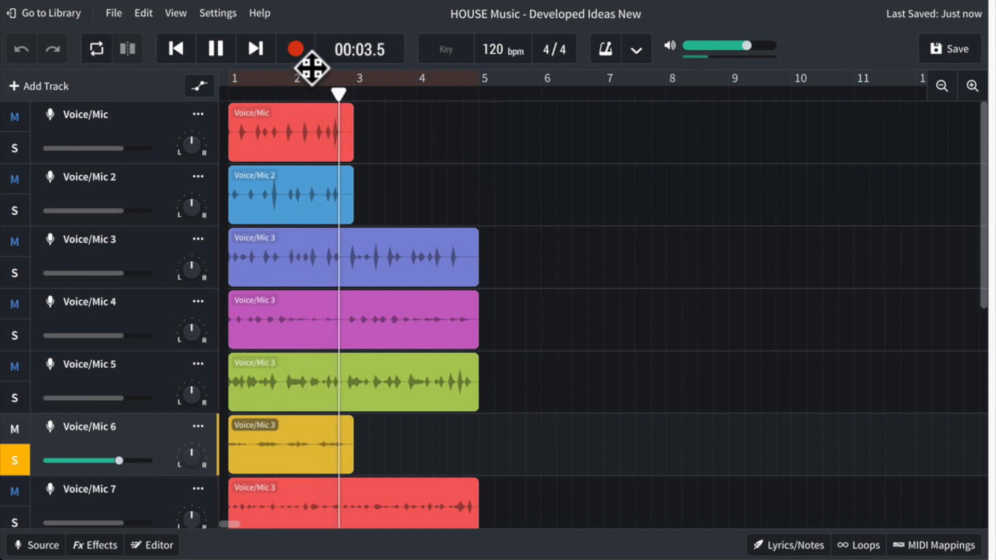
click(215, 48)
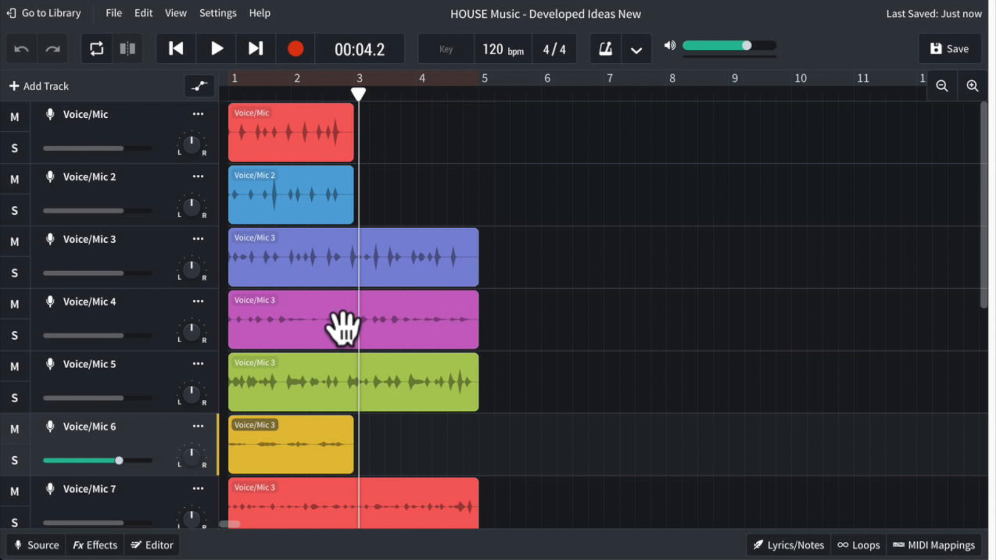
Step: Move the Voice/Mic 5 clip to bar 6 and the Voice/Mic 6 clip to bar 10, and play the pair
drag(280, 384, 590, 386)
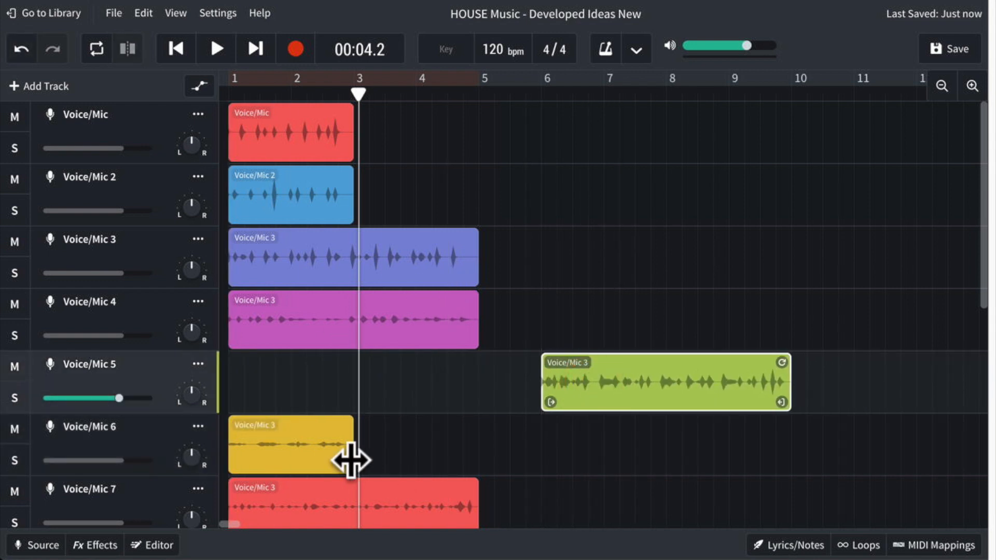
drag(311, 457, 852, 459)
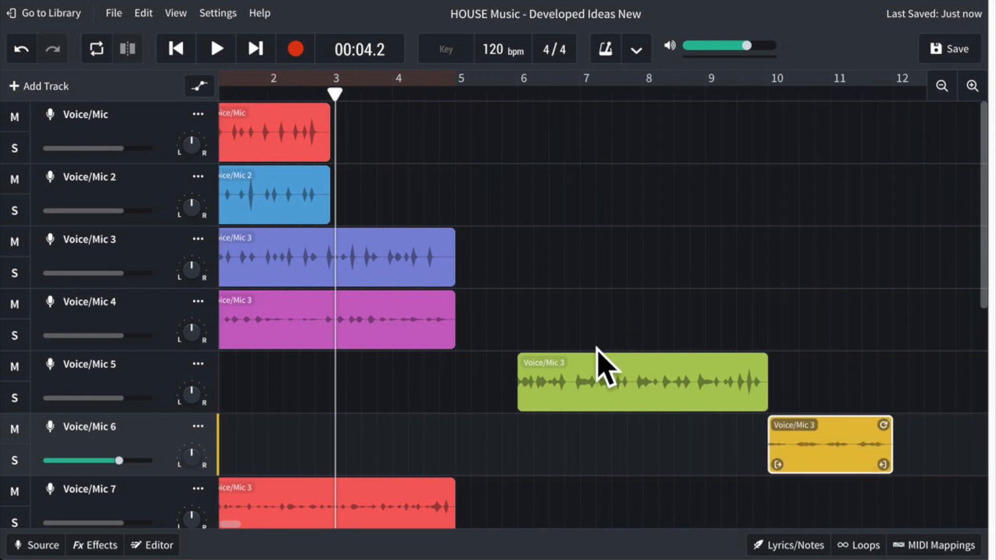
click(512, 94)
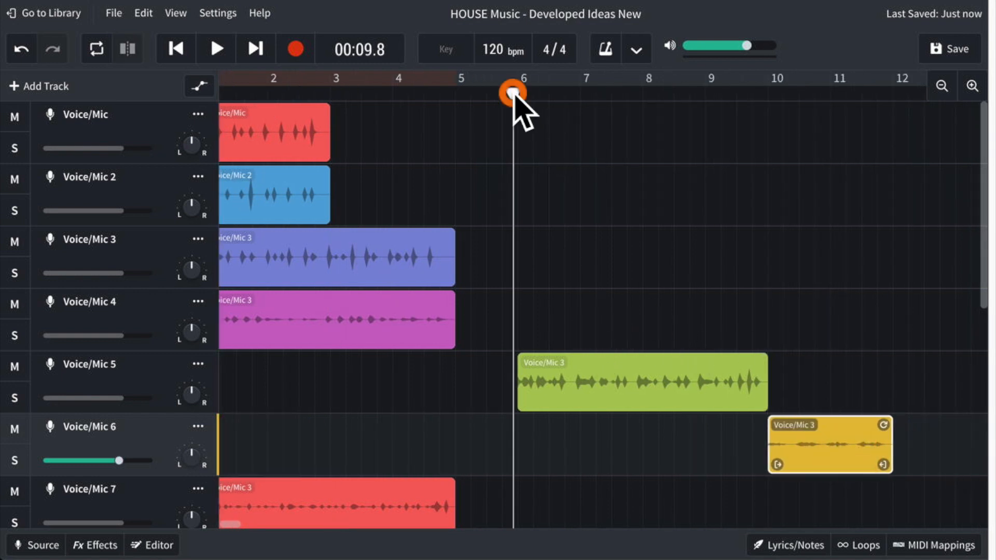
key(space)
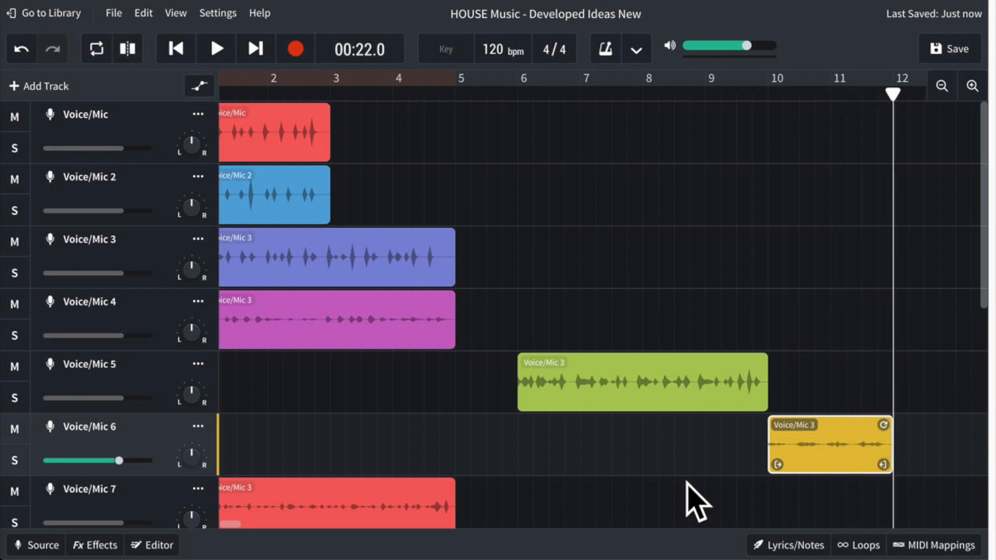
Step: Duplicate the Voice/Mic 5 and Voice/Mic 6 clips as a pair starting at bar 12, and play the sequence from about bar 6
click(231, 522)
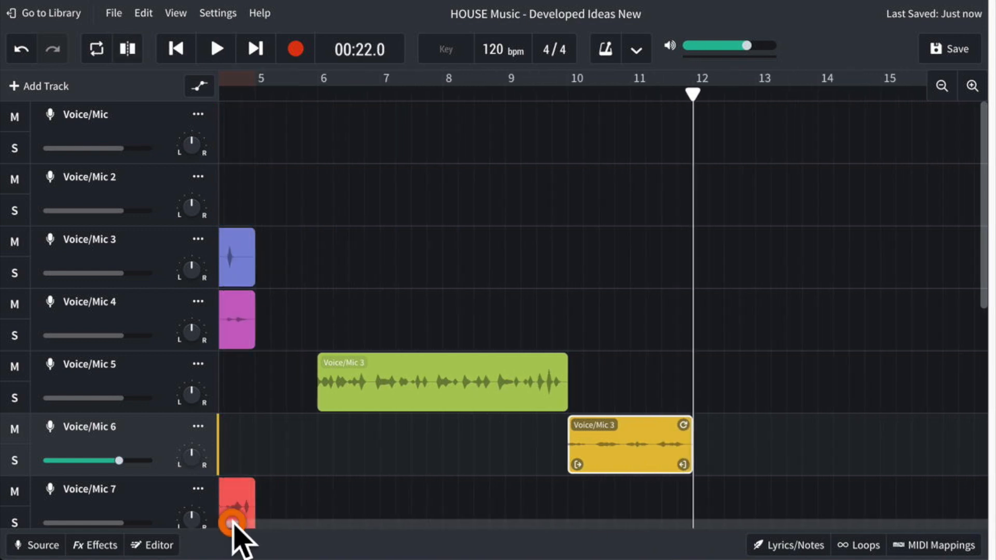
click(451, 392)
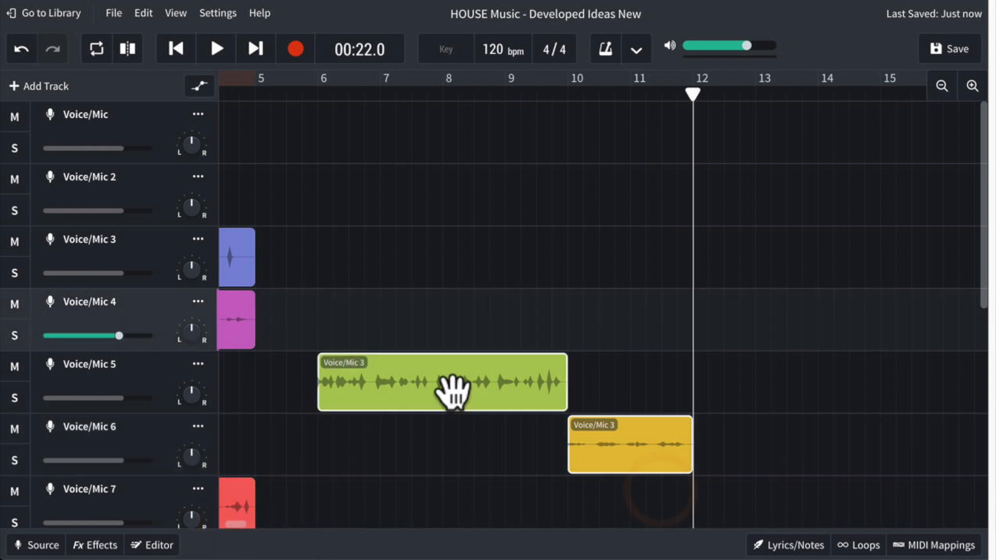
drag(430, 389, 778, 399)
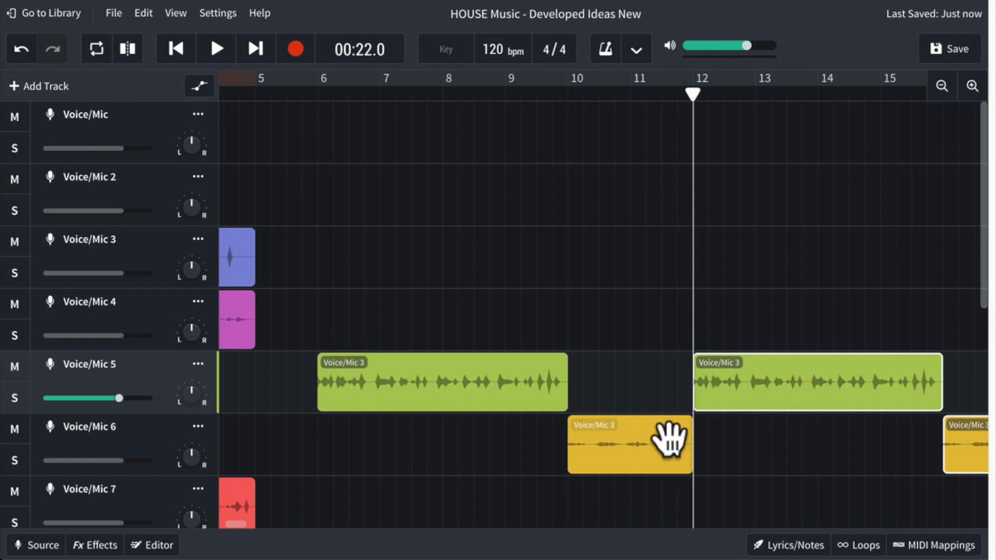
click(632, 285)
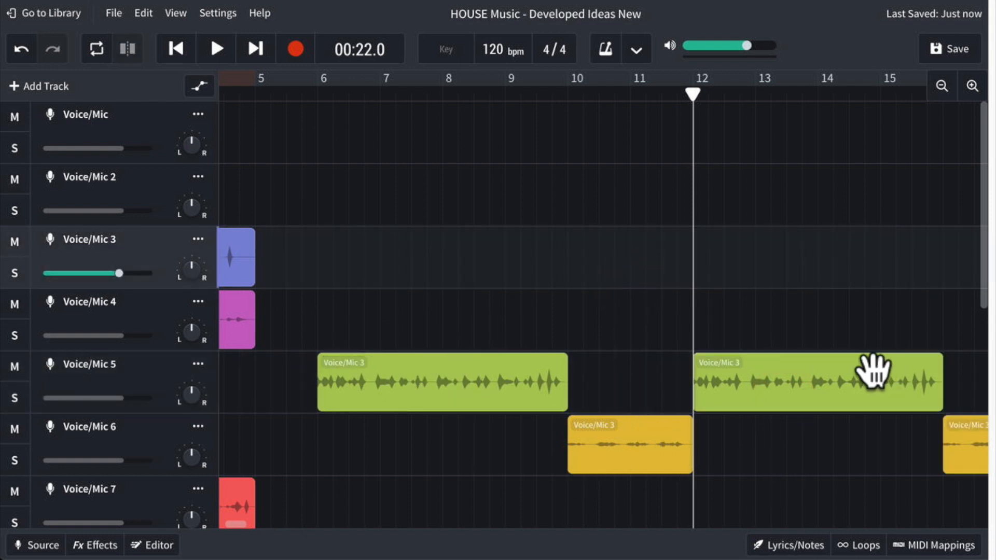
click(310, 96)
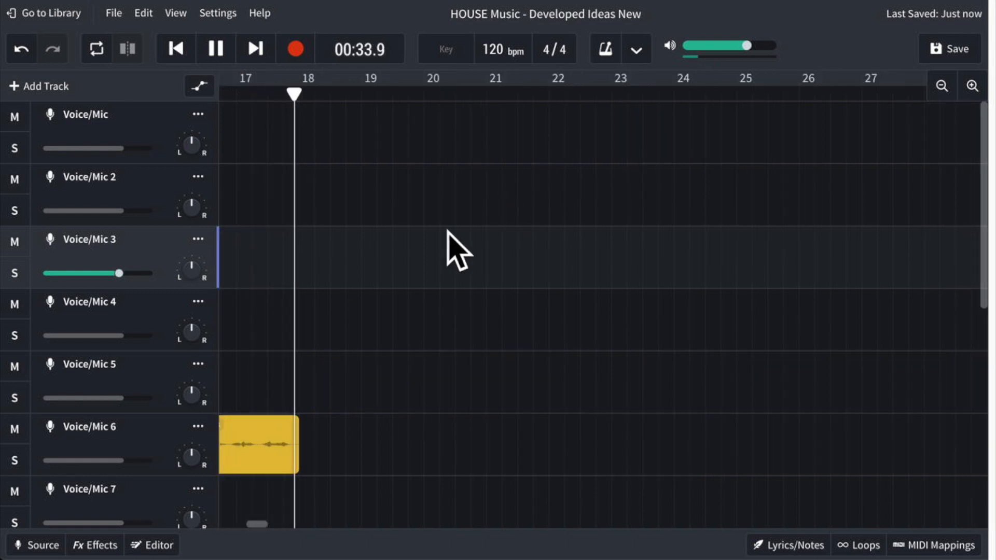
key(space)
Step: Shorten both Voice/Mic 5 clips to two bars at bars 6 and 10, alternating with the Voice/Mic 6 clips at bars 8 and 12
drag(256, 524, 235, 524)
click(937, 80)
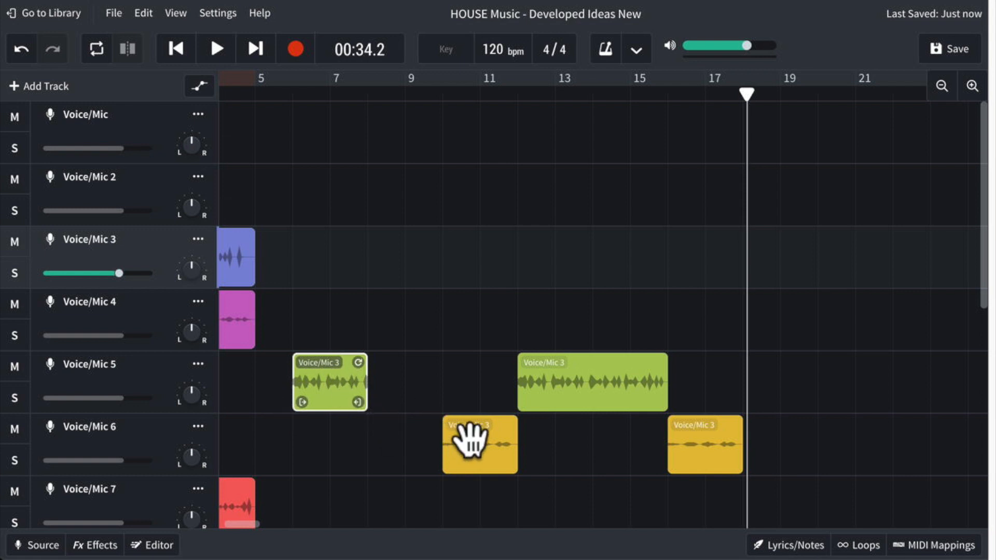
drag(475, 455, 400, 458)
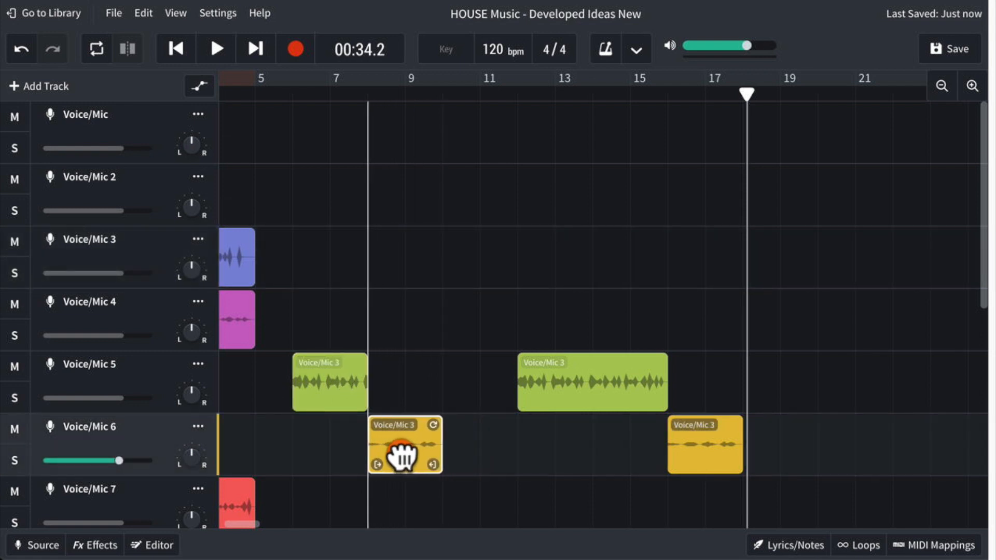
drag(584, 399, 507, 399)
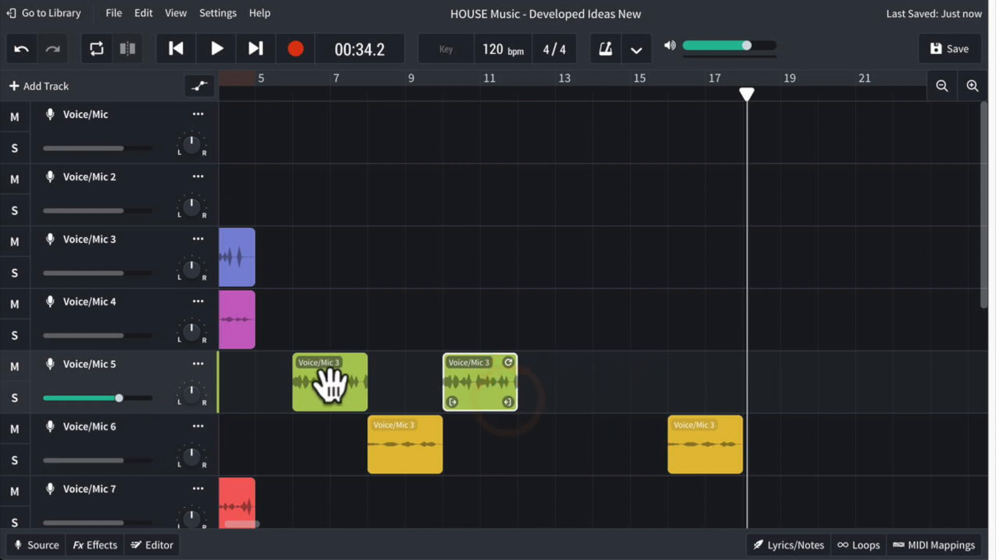
drag(723, 444, 571, 447)
Step: Play the alternating Voice/Mic 5 and Voice/Mic 6 clips from bar 6 to the end of the last clip
click(293, 93)
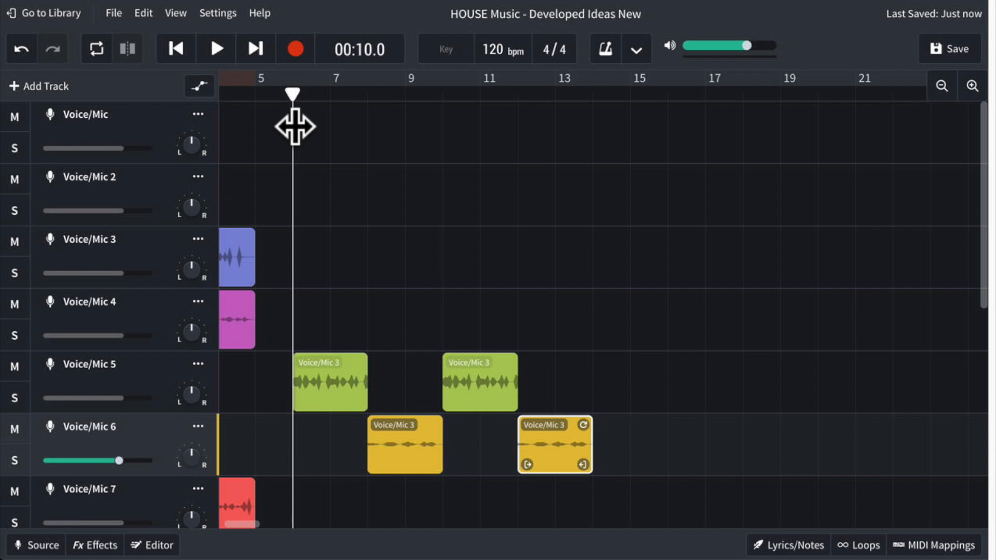
key(space)
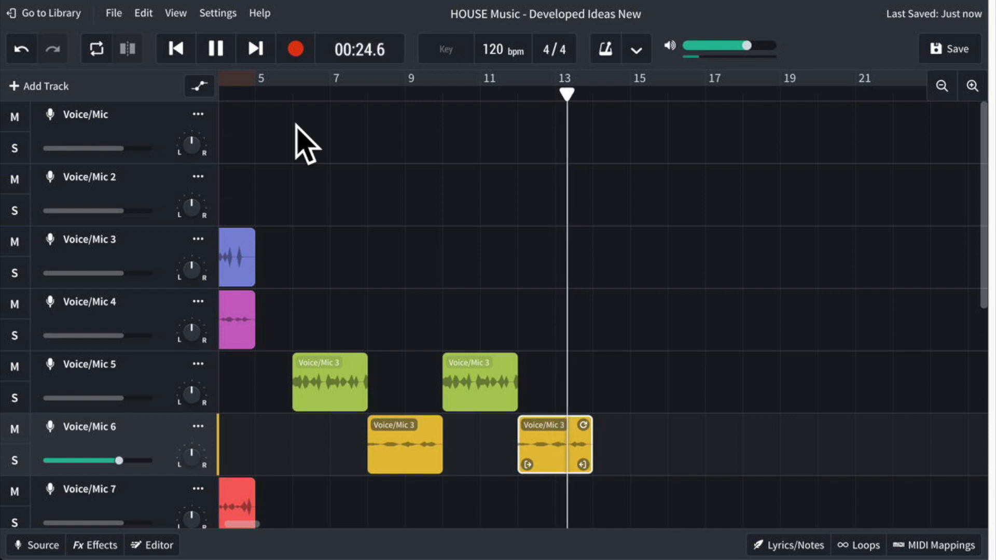
key(space)
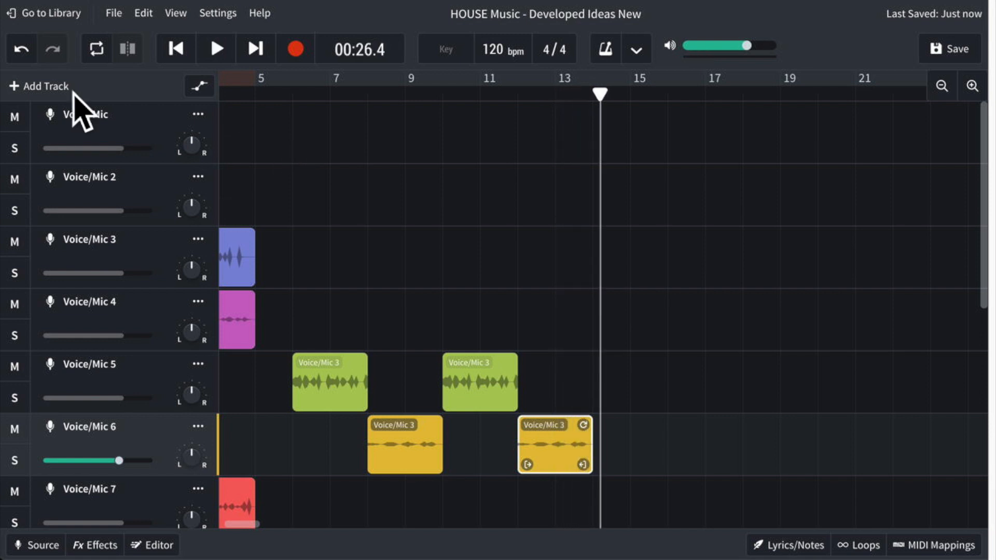
Step: Solo the Voice/Mic 8 track and play its clip from the start of the timeline
scroll(543, 363, down, 5)
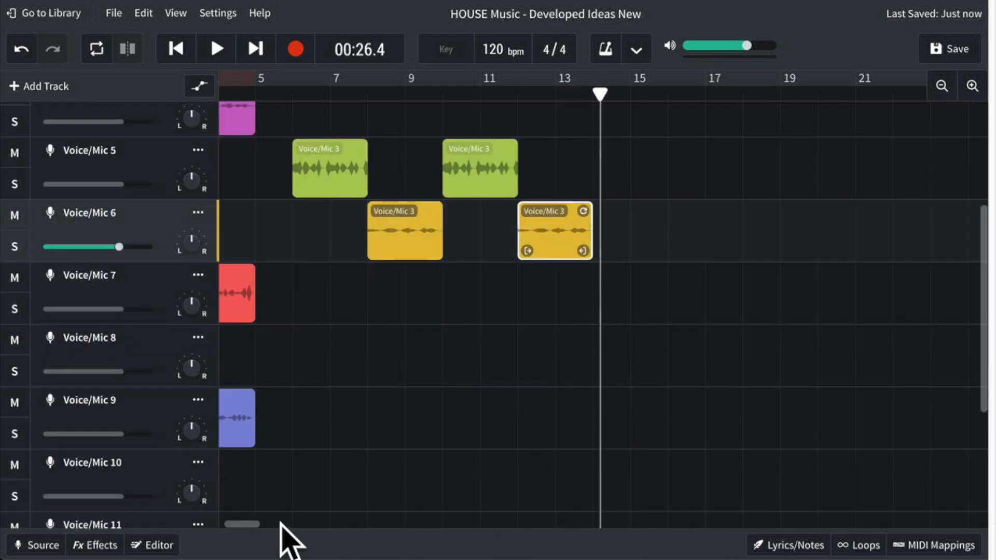
drag(234, 524, 228, 524)
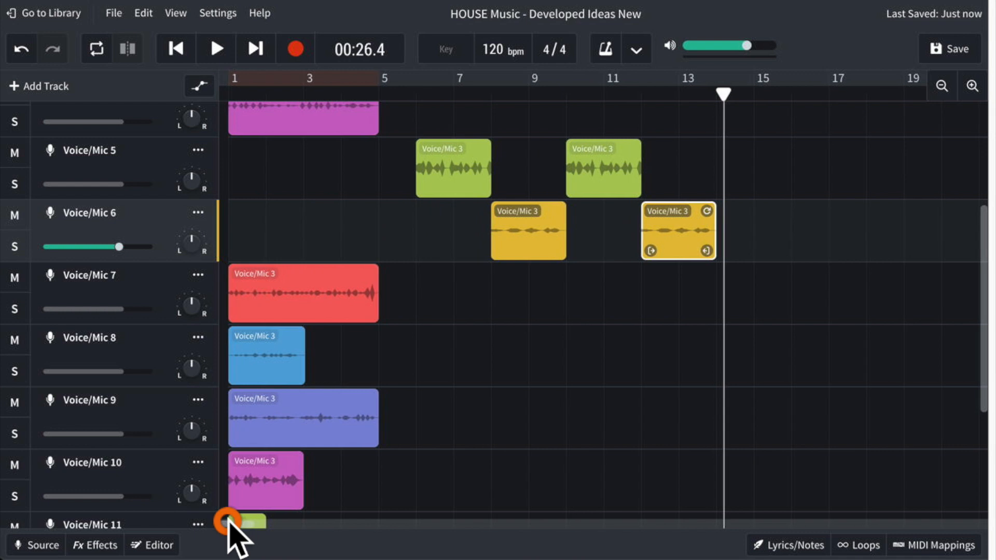
click(280, 356)
click(14, 372)
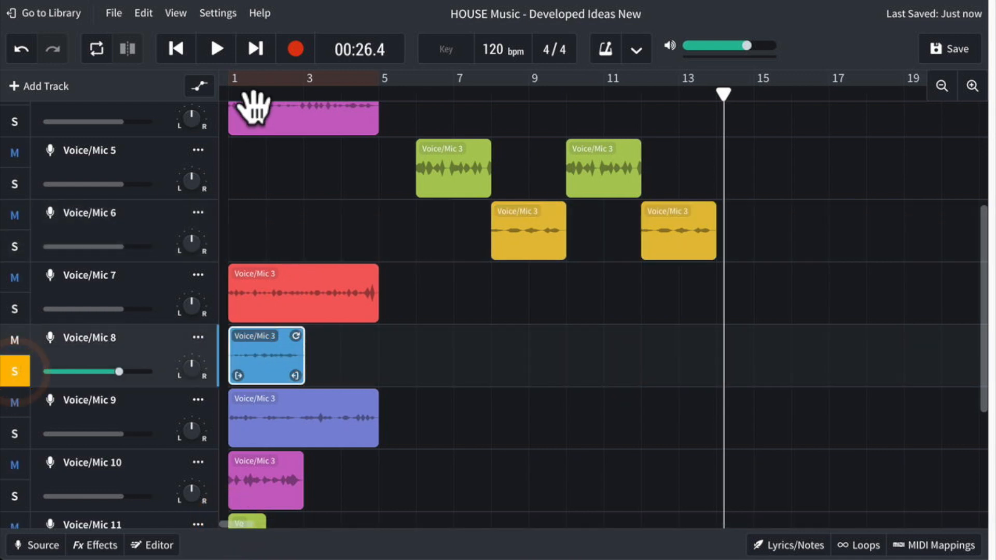
click(231, 101)
key(space)
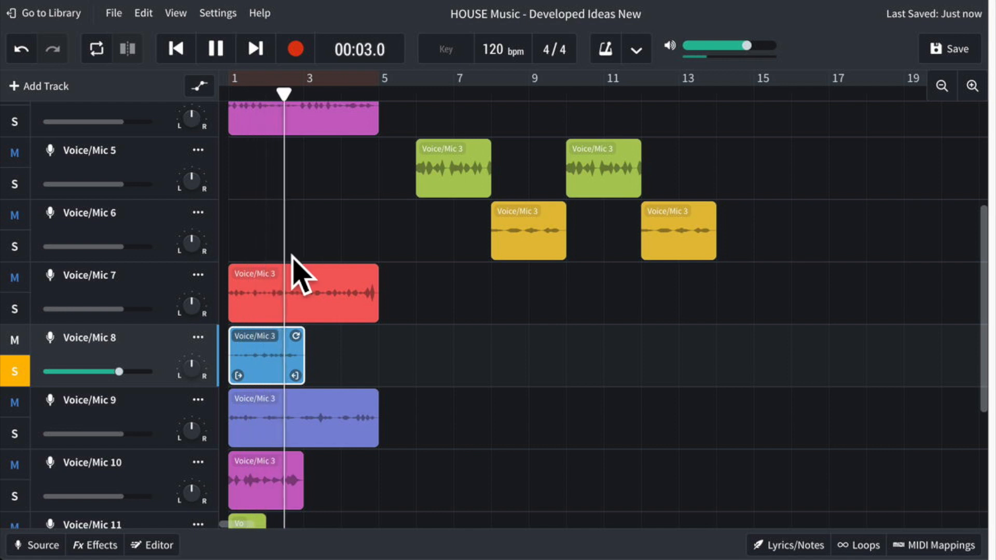
key(space)
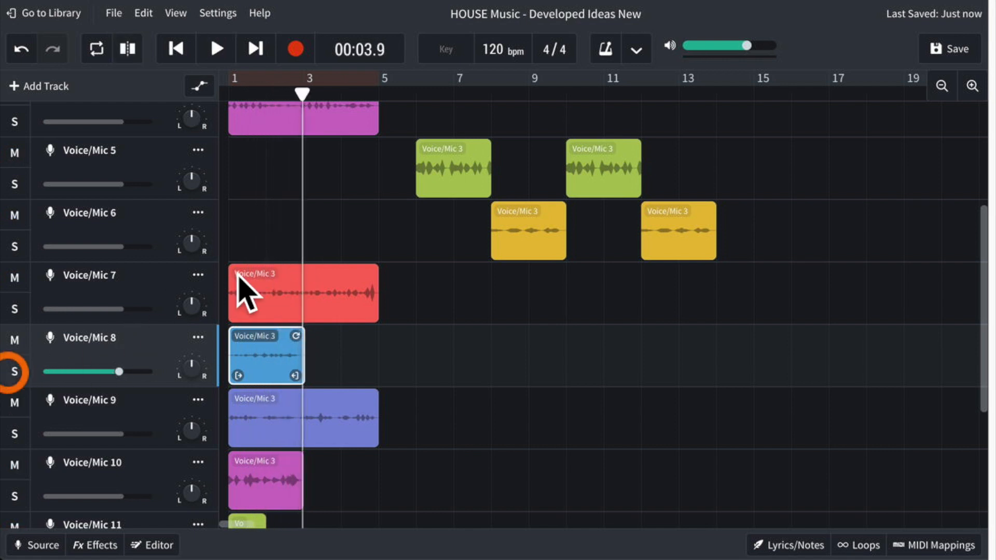
Step: Copy the two-bar Voice/Mic 5 clip to bars 14 and 18, and the Voice/Mic 8 clip to bars 16 and 20
scroll(529, 241, up, 3)
scroll(596, 301, down, 2)
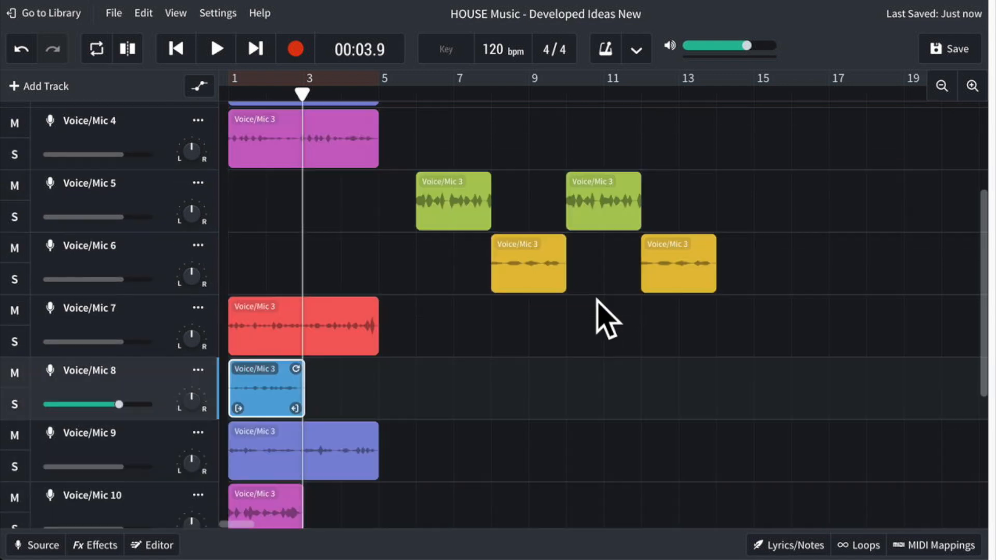
click(606, 207)
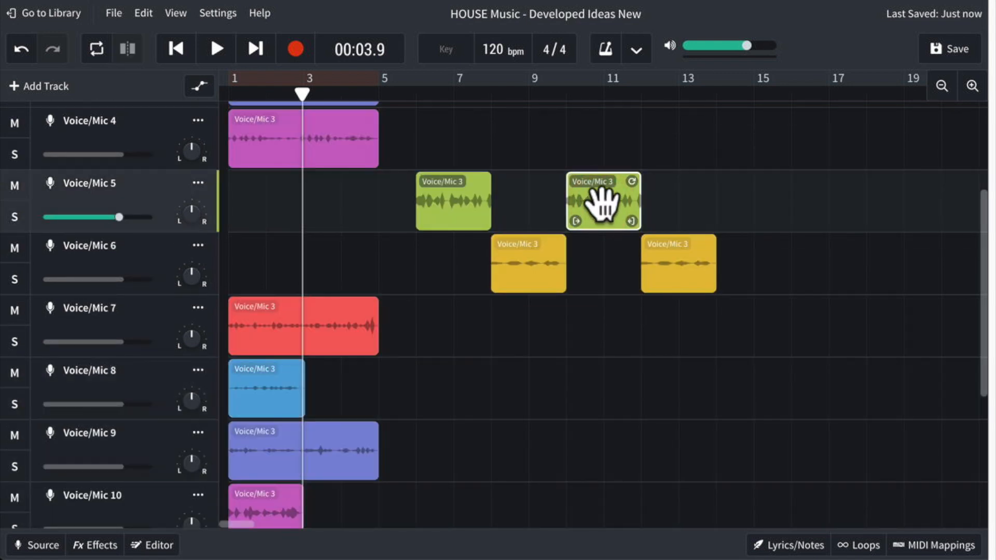
drag(601, 200, 744, 209)
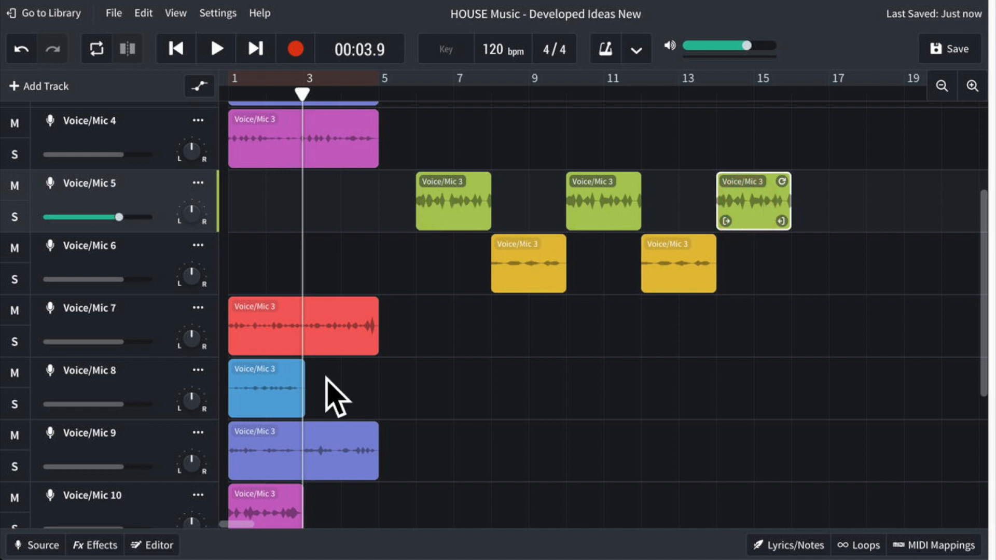
drag(254, 404, 817, 390)
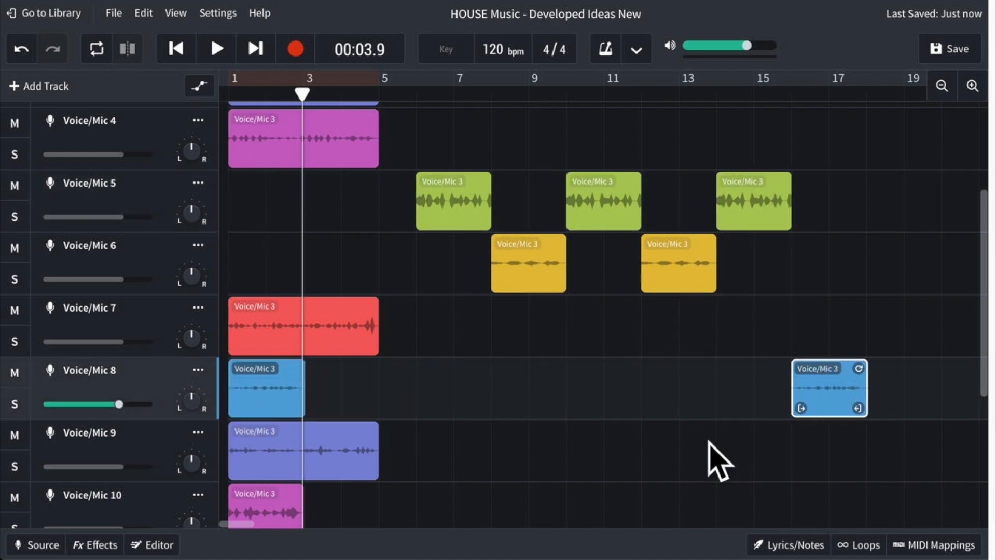
drag(762, 202, 899, 207)
drag(830, 390, 975, 390)
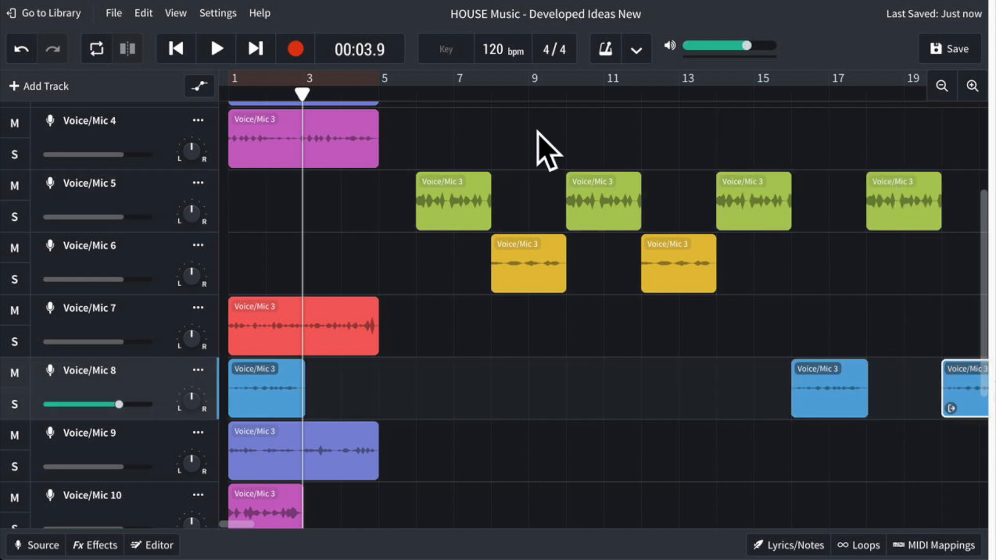
Step: Play the extended arrangement from about bar 6 through the last Voice/Mic 8 clip
click(411, 94)
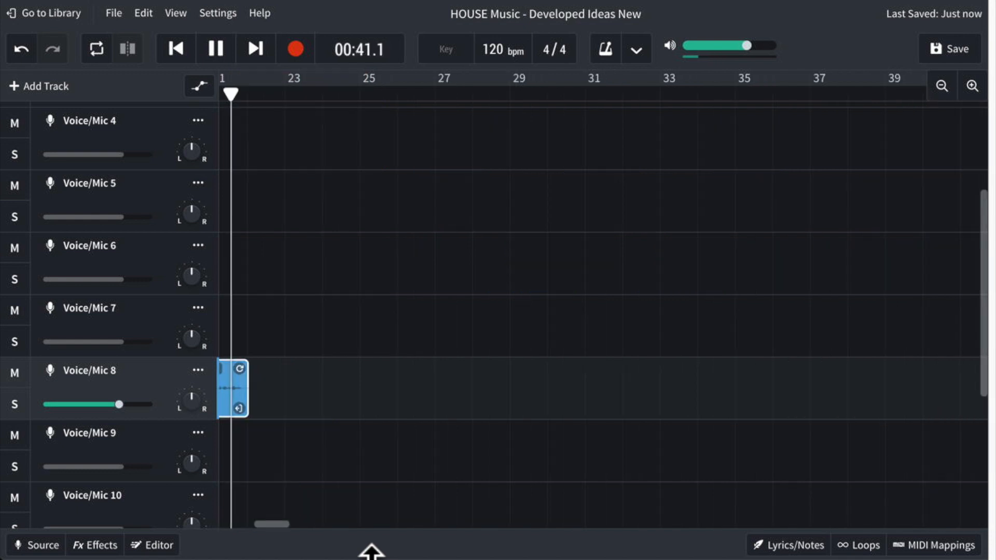
key(space)
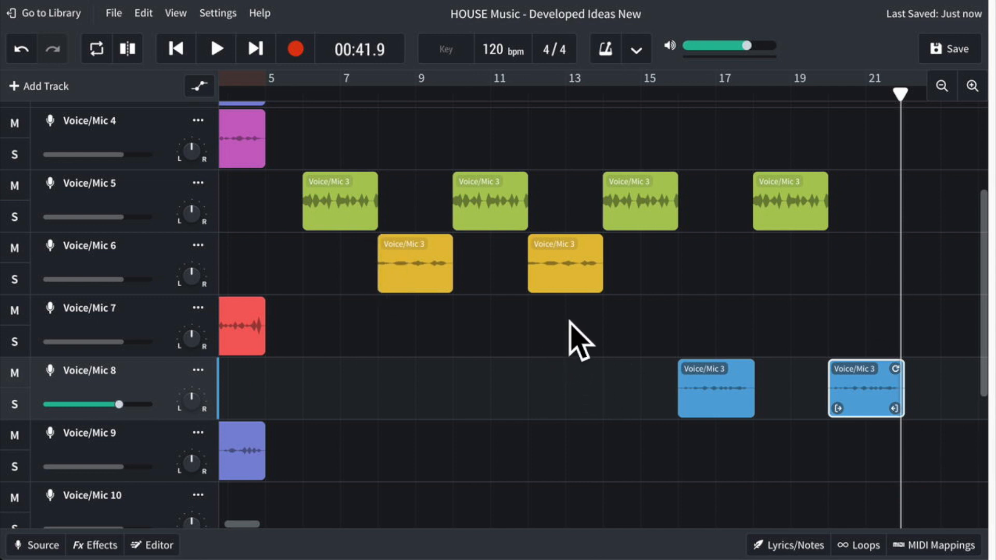
Step: Copy the two-bar Voice/Mic 6 clip to bars 14 and 18, and play the arrangement from bar 12 to the end
click(565, 266)
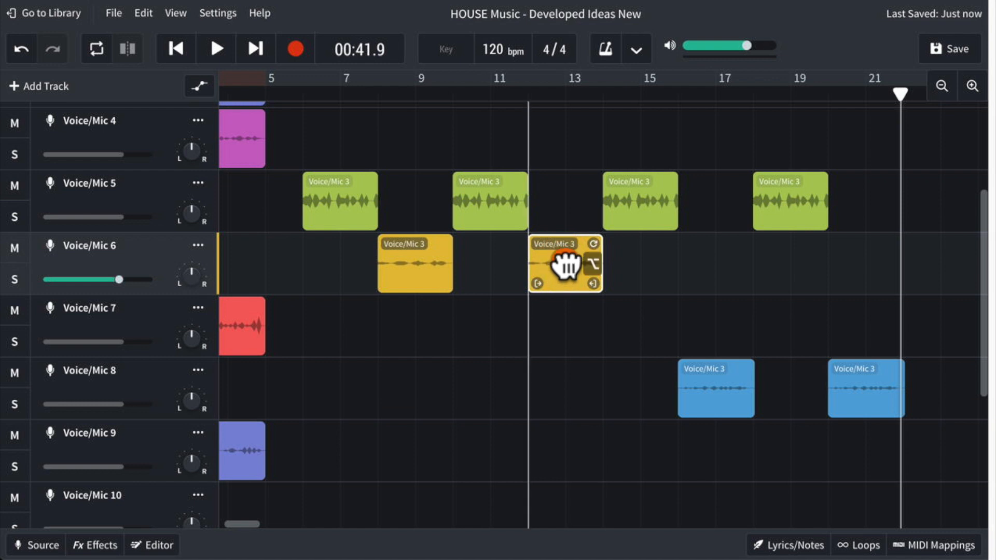
drag(566, 266, 780, 275)
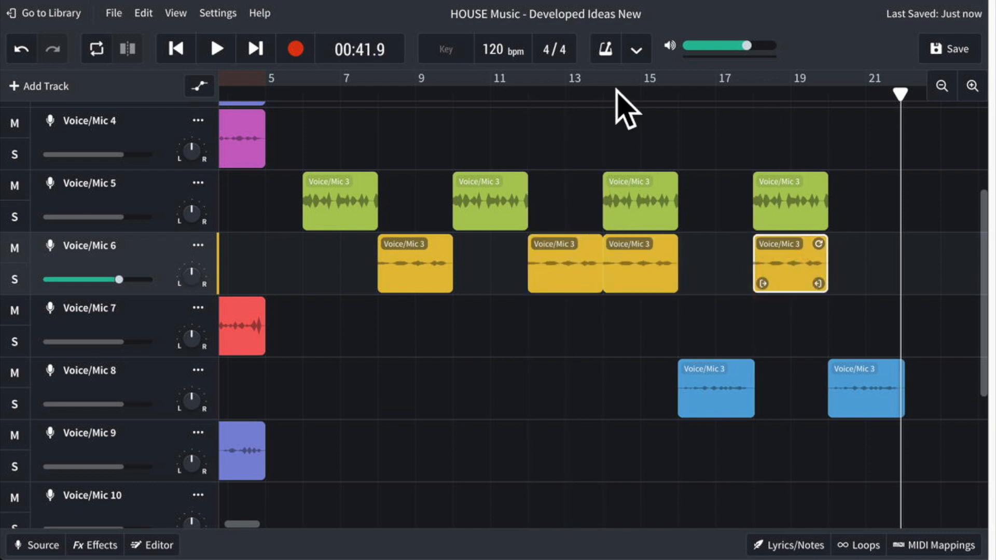
click(595, 93)
click(526, 93)
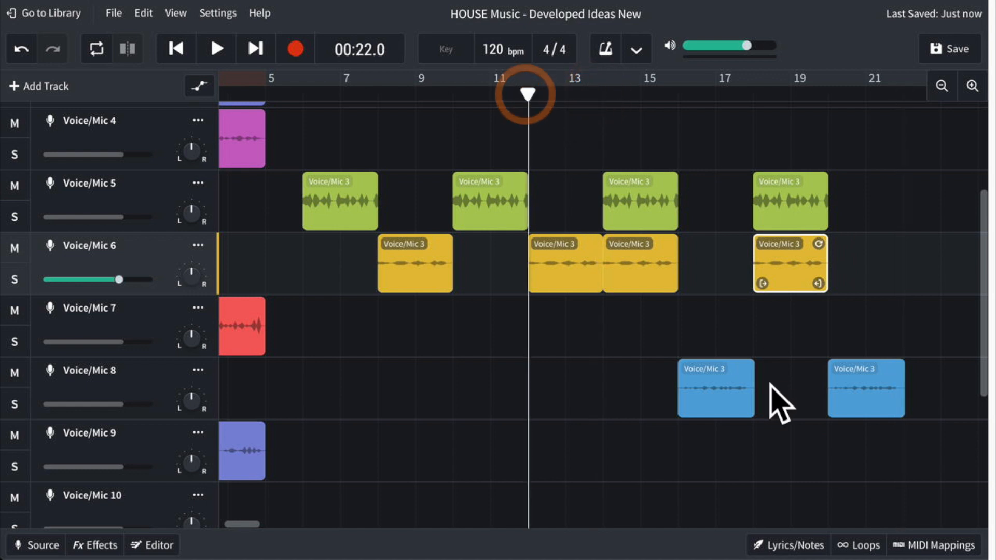
key(space)
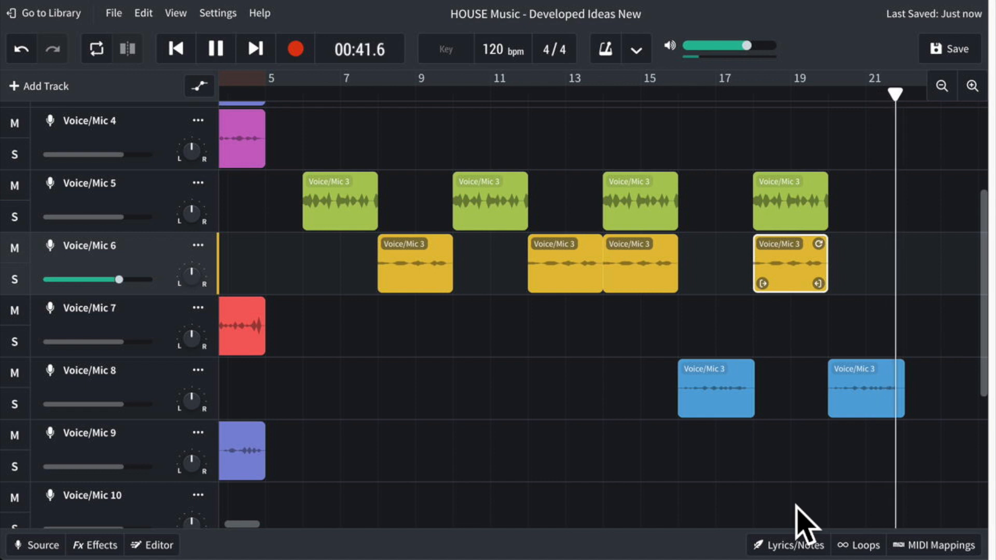
key(space)
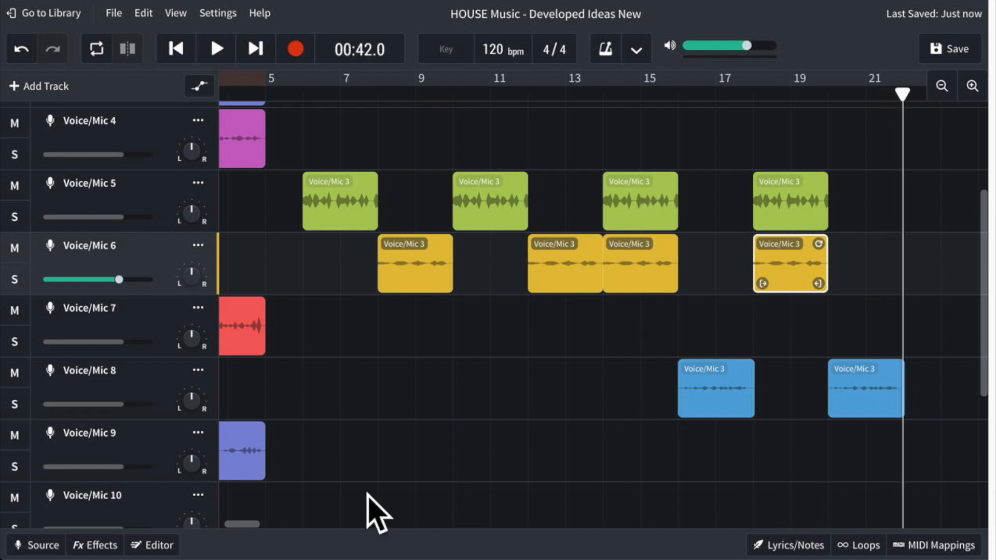
Step: Solo the Voice/Mic 7 track, play its clip briefly from the start of the timeline, and turn the solo off
click(942, 86)
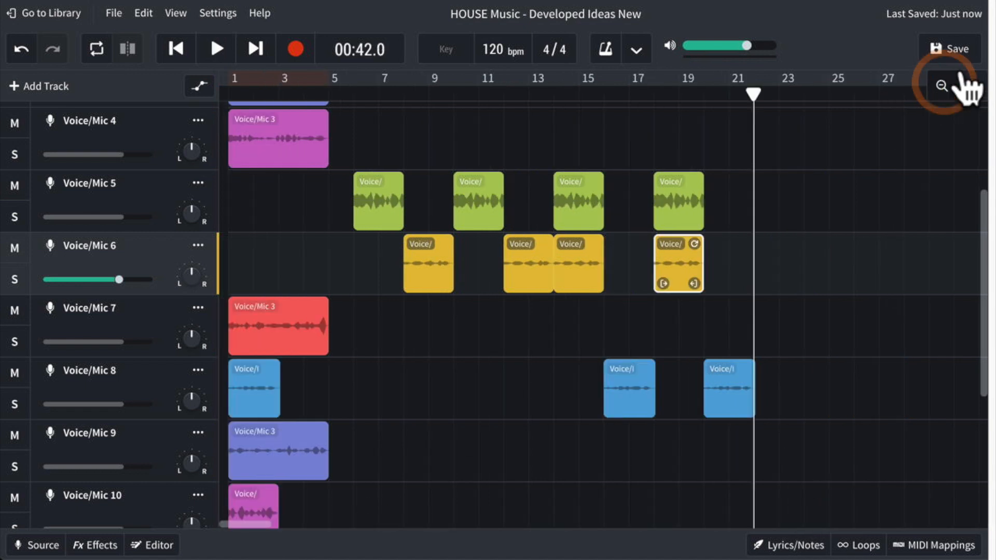
click(264, 318)
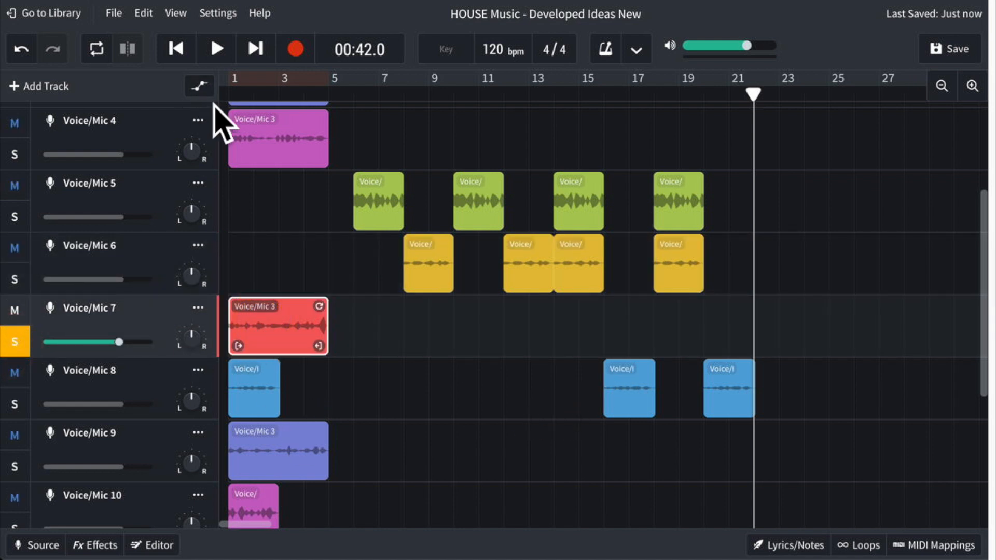
click(226, 93)
key(space)
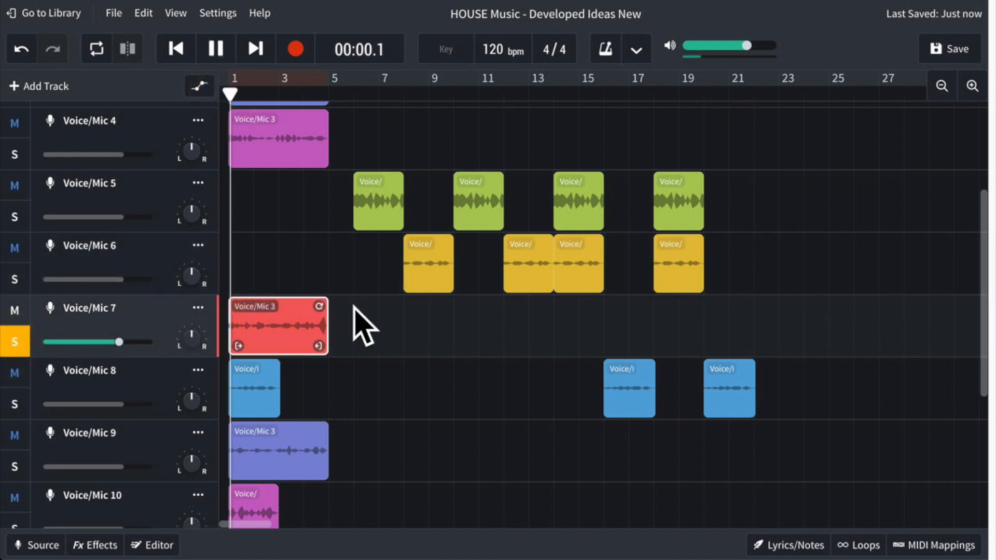
click(15, 343)
key(space)
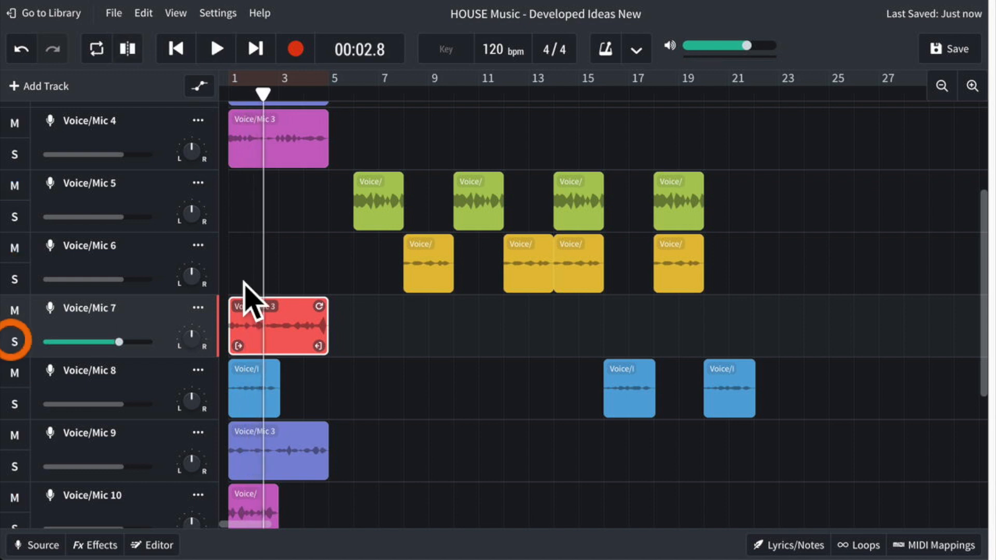
Step: Move the Voice/Mic 7 clip to bar 14, loop it once more to bar 22, and play the section from bar 14
drag(290, 319, 614, 330)
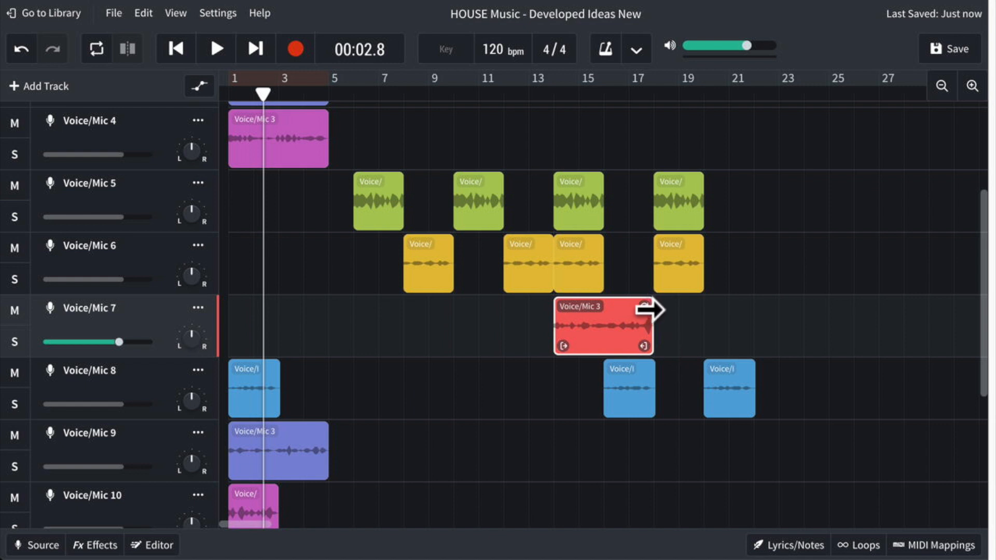
drag(664, 309, 721, 318)
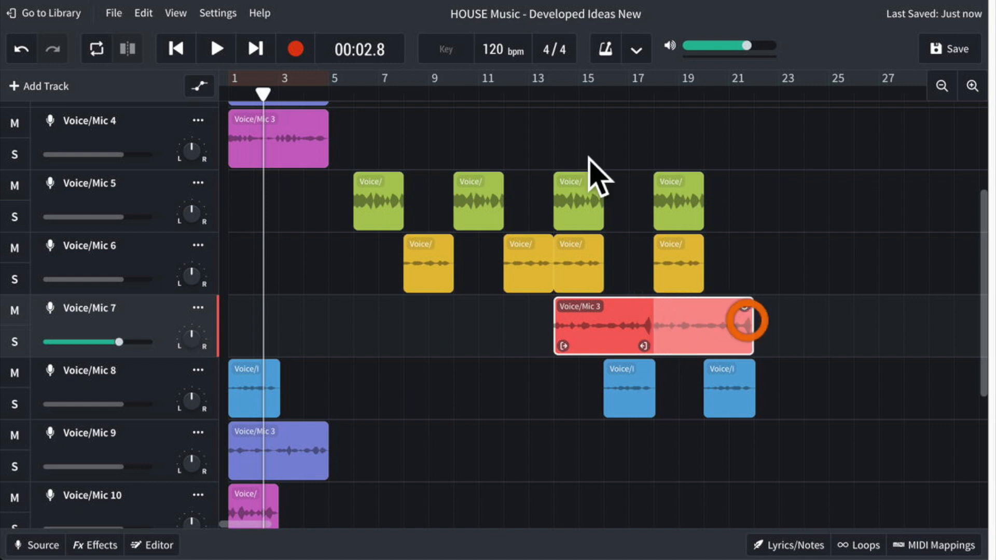
click(554, 92)
key(space)
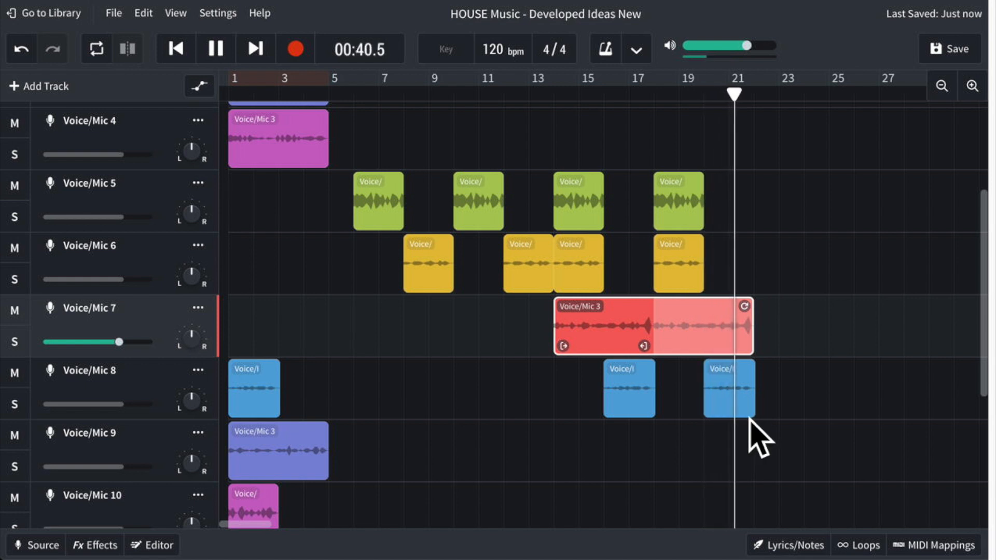
key(space)
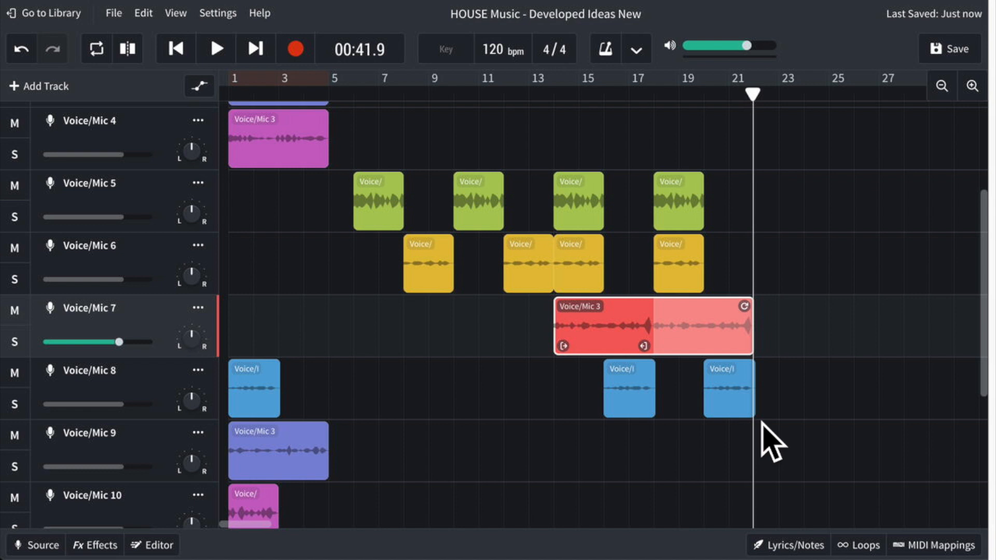
Step: Play the arrangement from bar 6 to check how the first Voice/Mic 5 clip leads into Voice/Mic 6
click(350, 97)
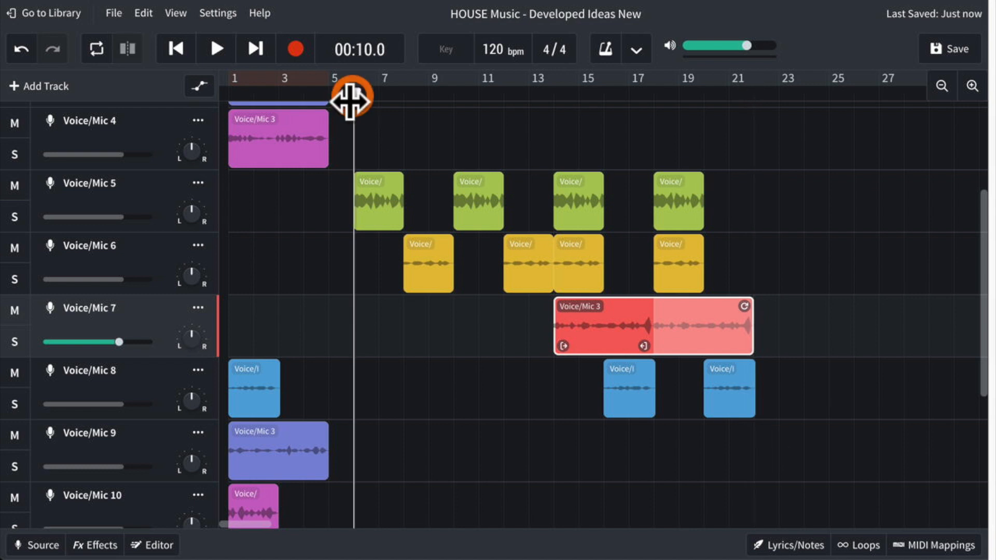
click(971, 86)
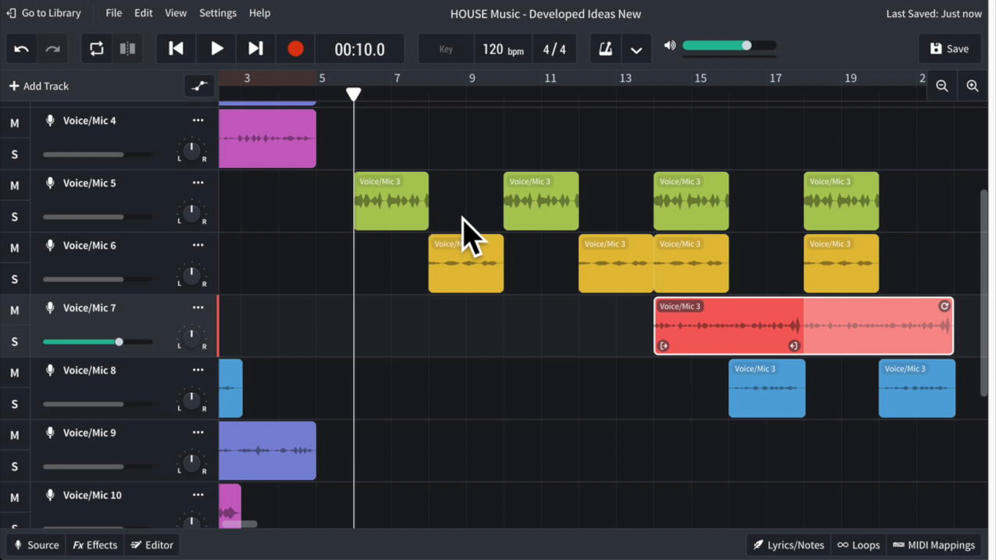
key(space)
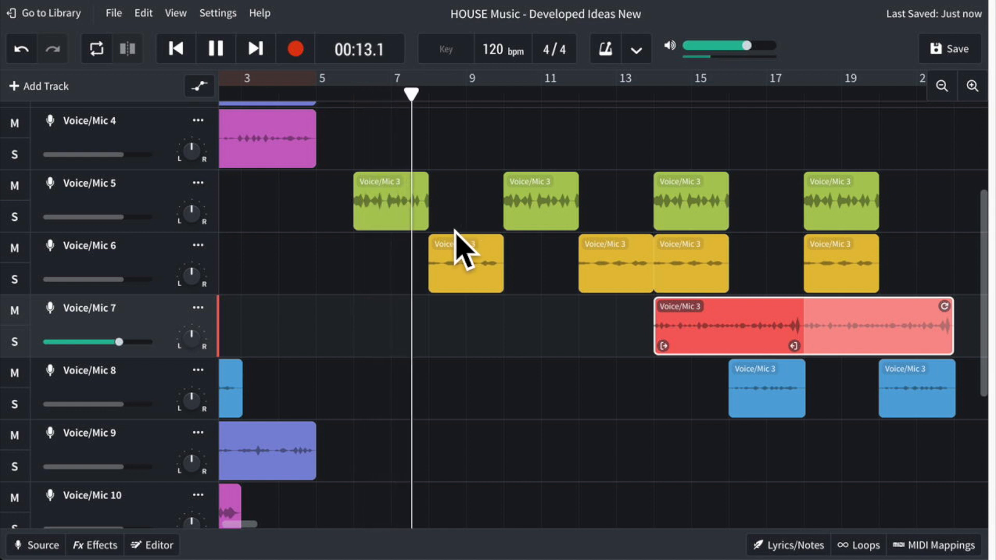
Step: Trim the ends of the first two arranged Voice/Mic 5 clips so they stop just before bars 8 and 12
drag(375, 126, 844, 203)
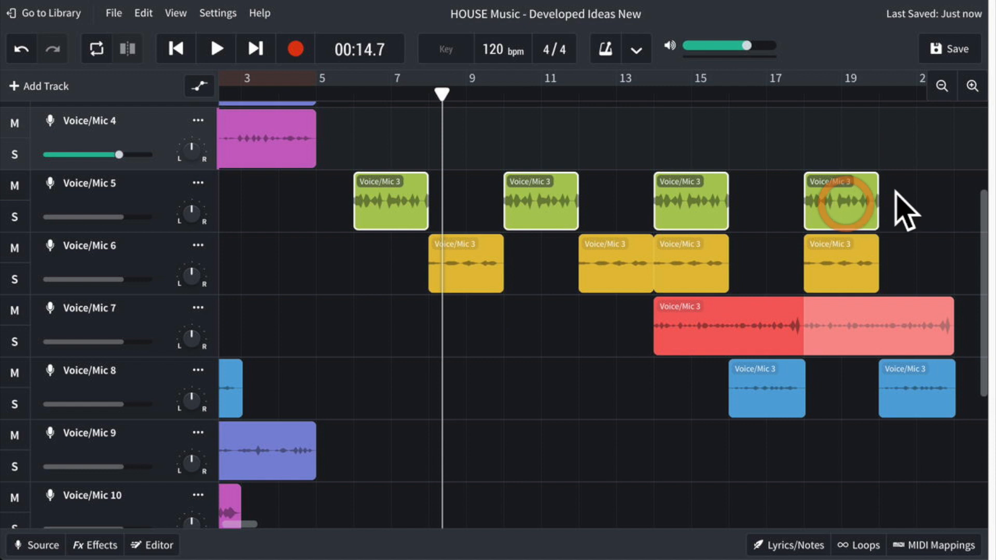
click(971, 86)
click(972, 85)
click(380, 222)
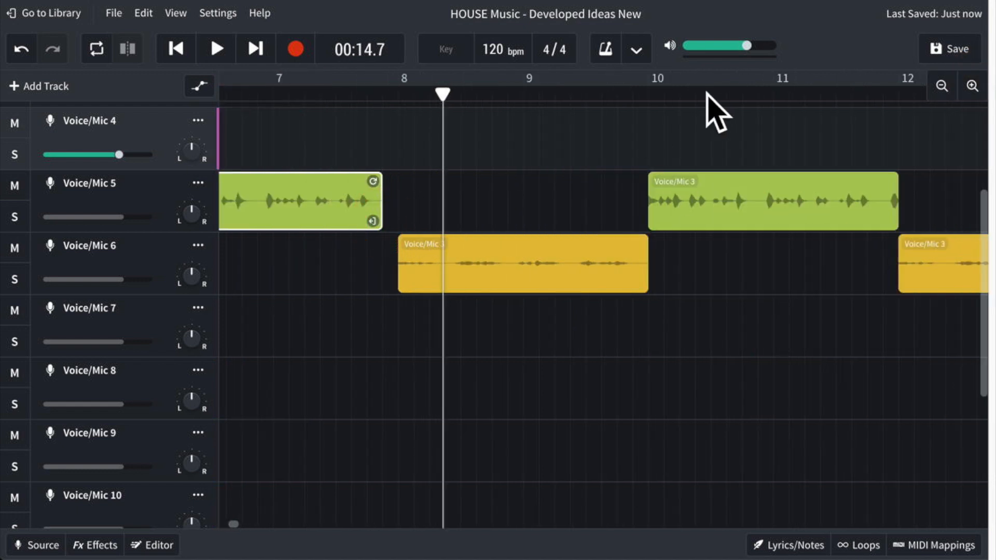
drag(225, 524, 223, 523)
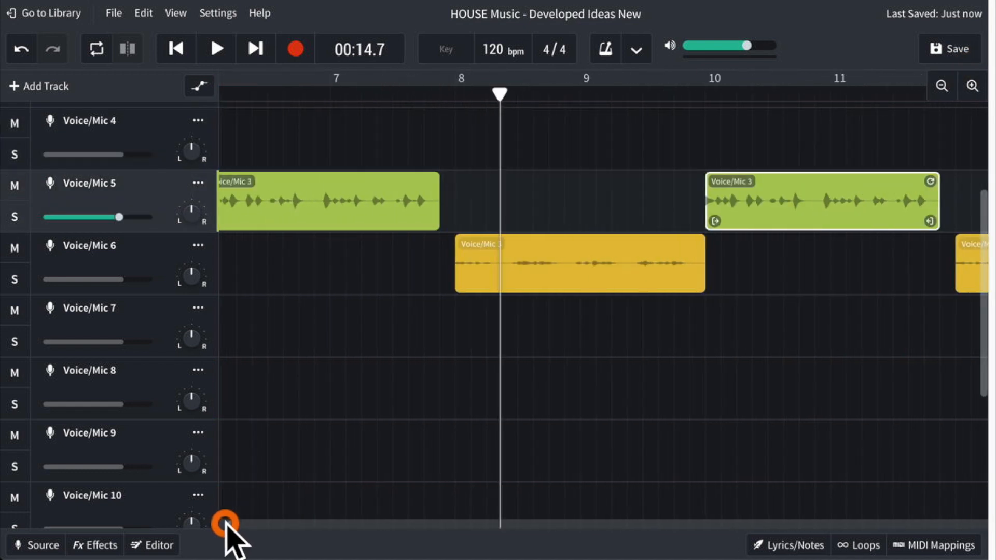
Step: Play the trimmed Voice/Mic 5 clip from bar 6 into the following Voice/Mic 6 clip
click(315, 93)
key(space)
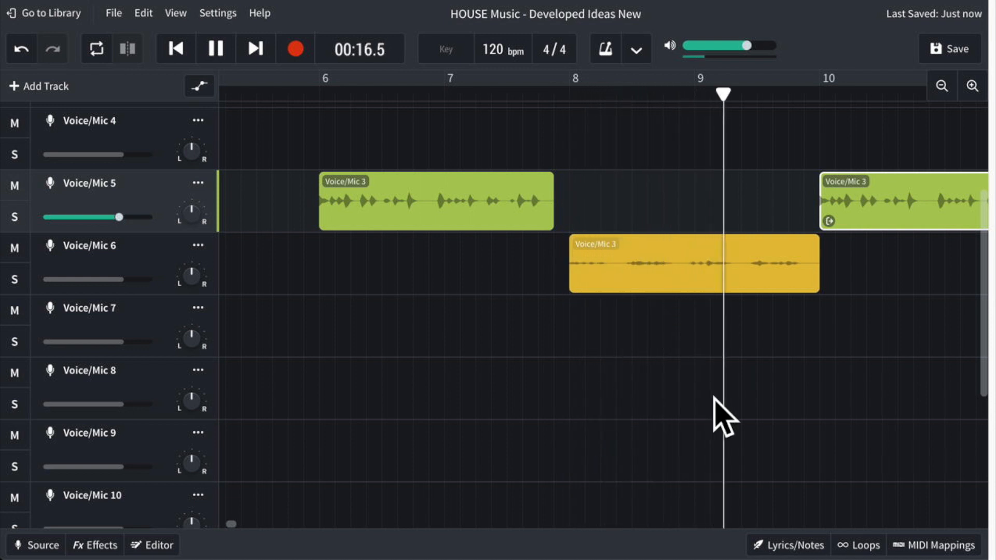
key(space)
click(940, 86)
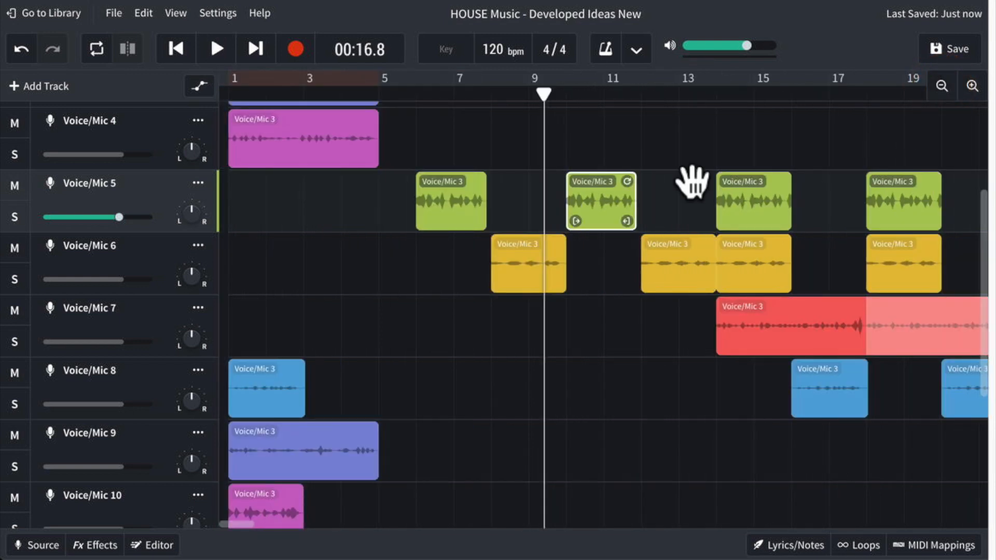